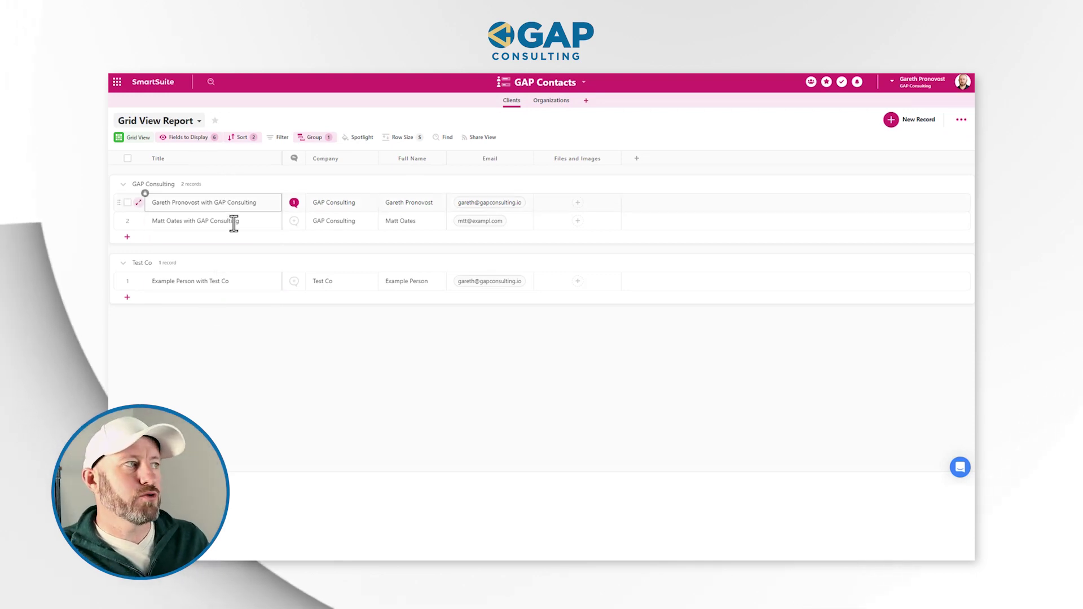
Step: Inspect the Title and Company field settings and the first record's Full Name and Company values
click(222, 159)
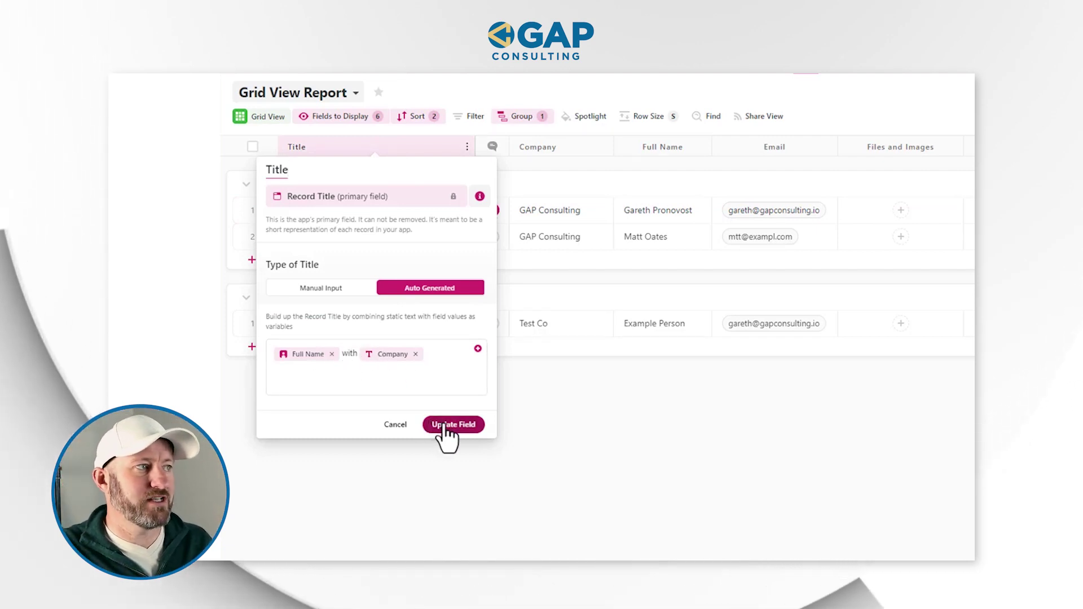
click(665, 213)
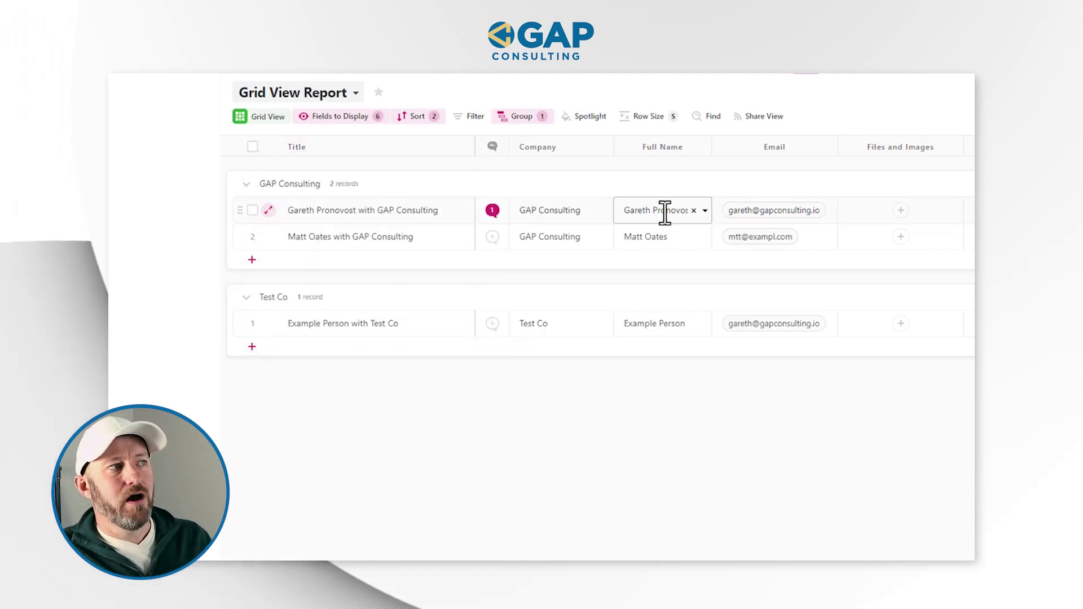
click(575, 215)
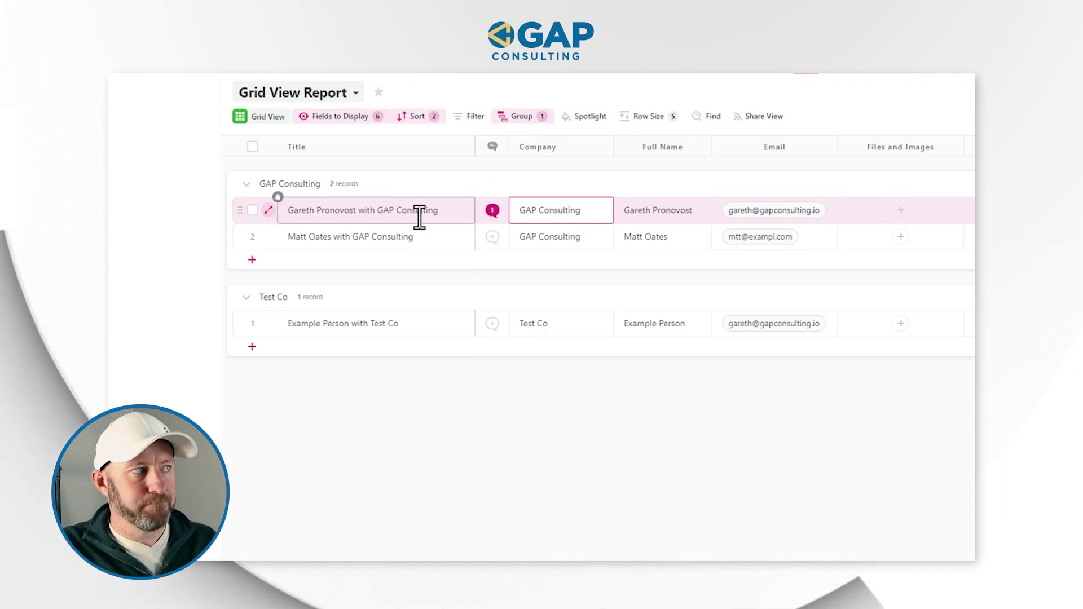
click(656, 216)
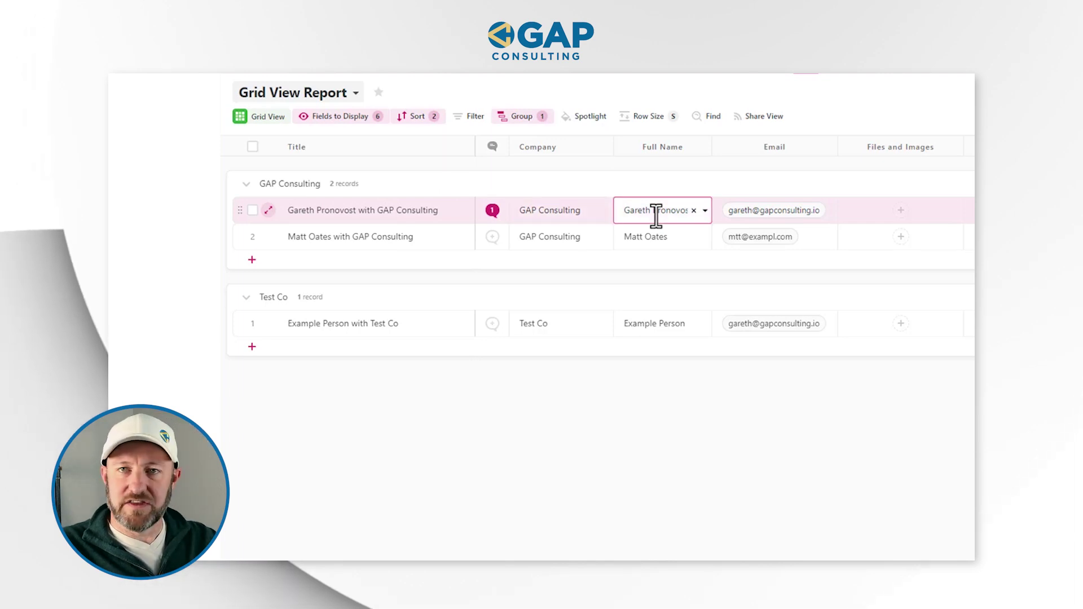
click(575, 216)
click(569, 142)
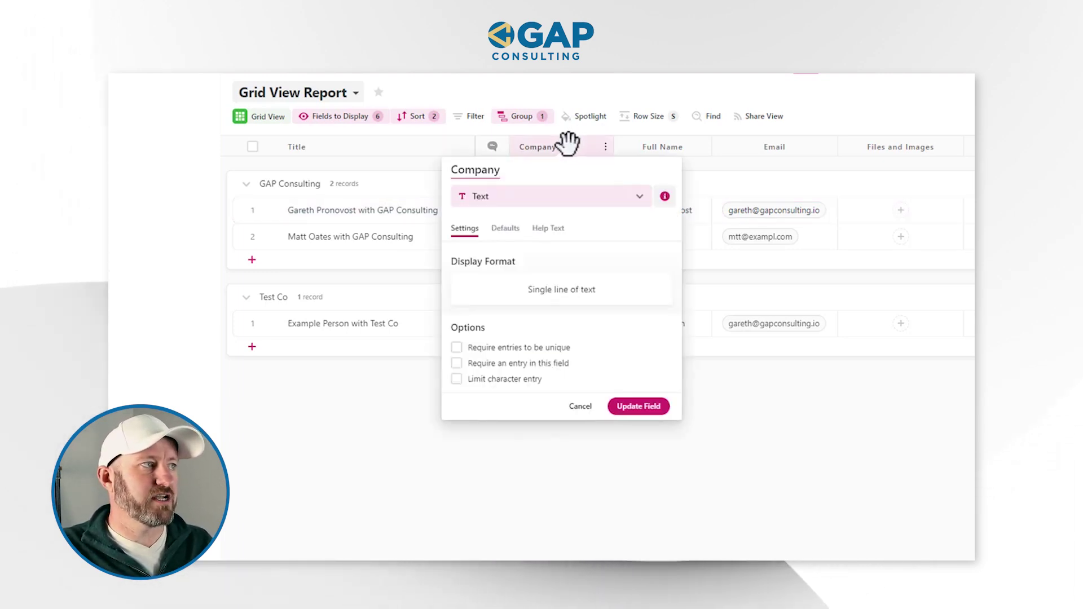
click(783, 440)
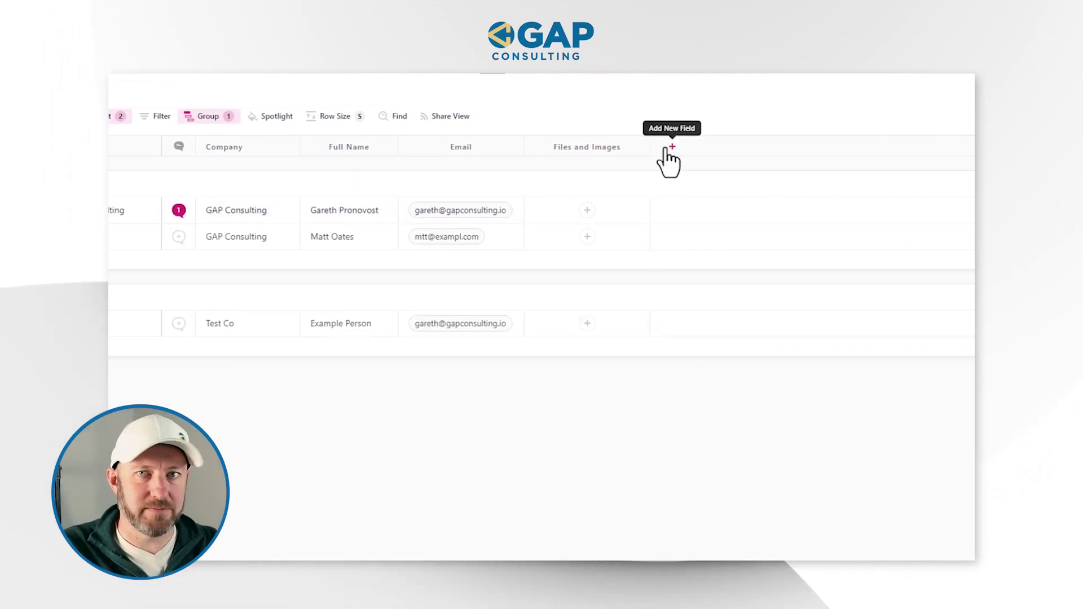
Step: Start a new Single Select field and name it 'How did you hear?'
click(671, 148)
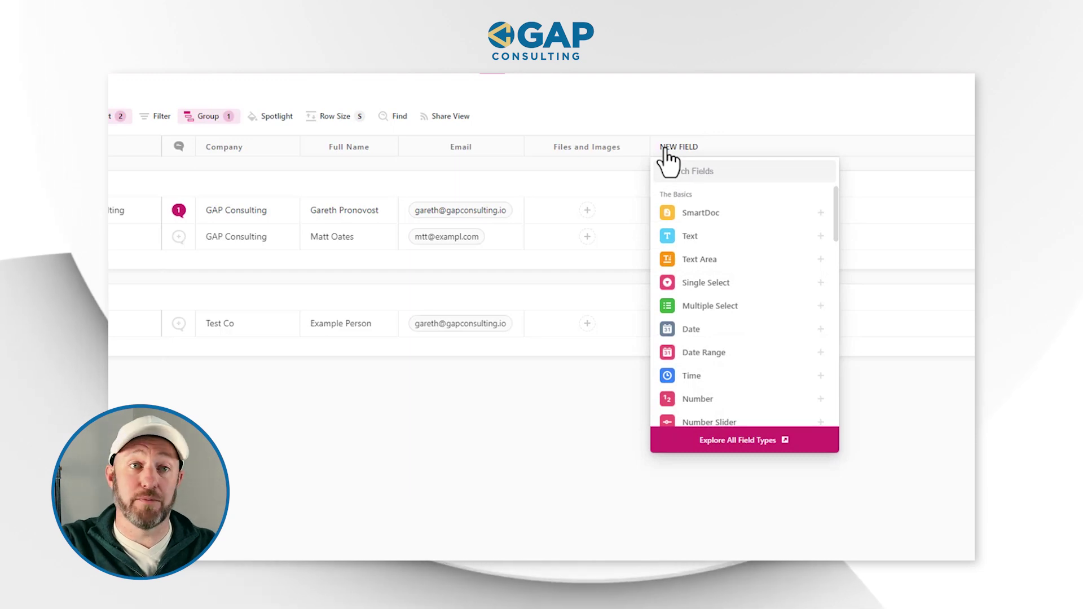
text(single)
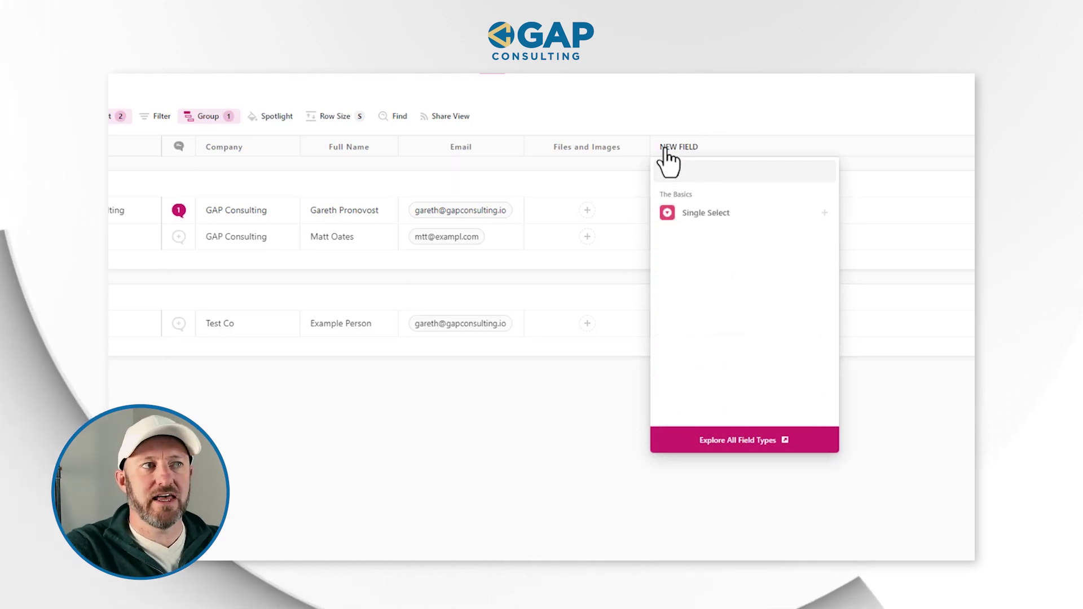
click(709, 213)
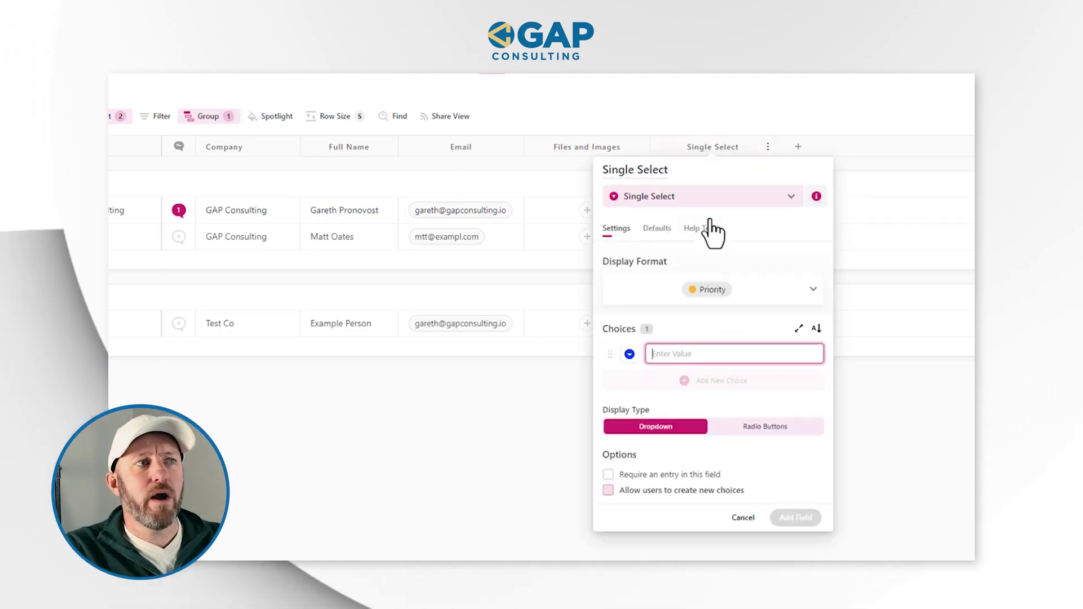
click(694, 172)
key(ctrl+a)
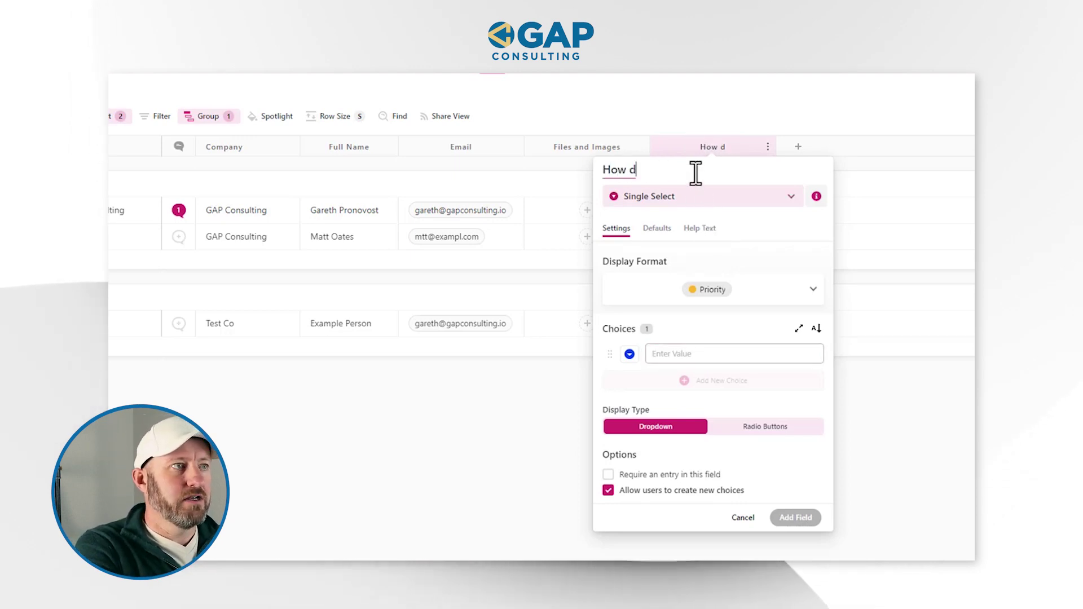
text(How did you hear?)
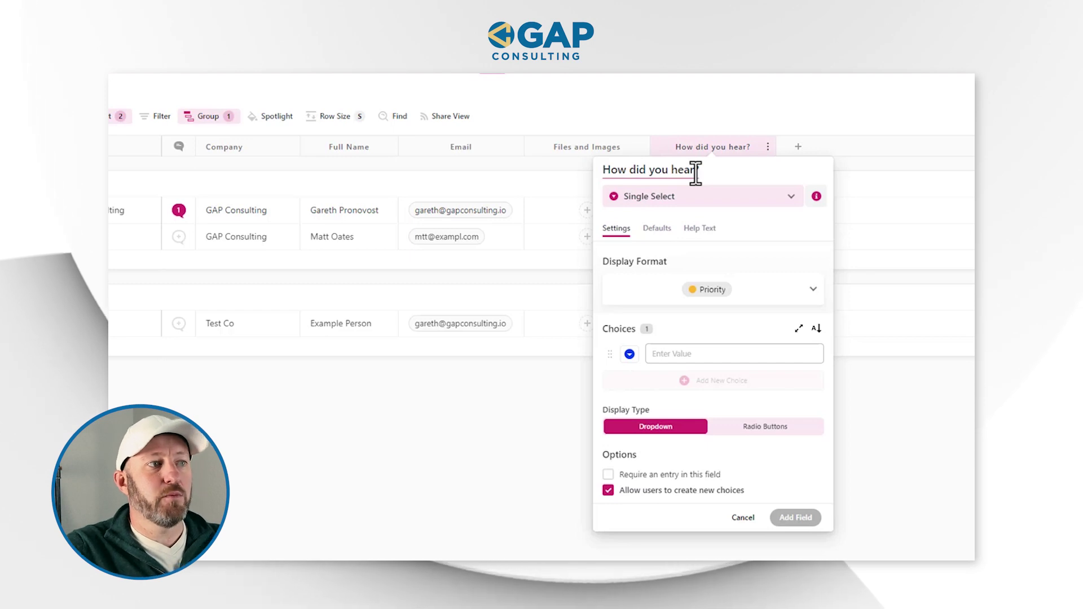
Step: Give the field the choices YouTube, Conference and Intro, and create it
click(723, 353)
text(YouTube)
key(Return)
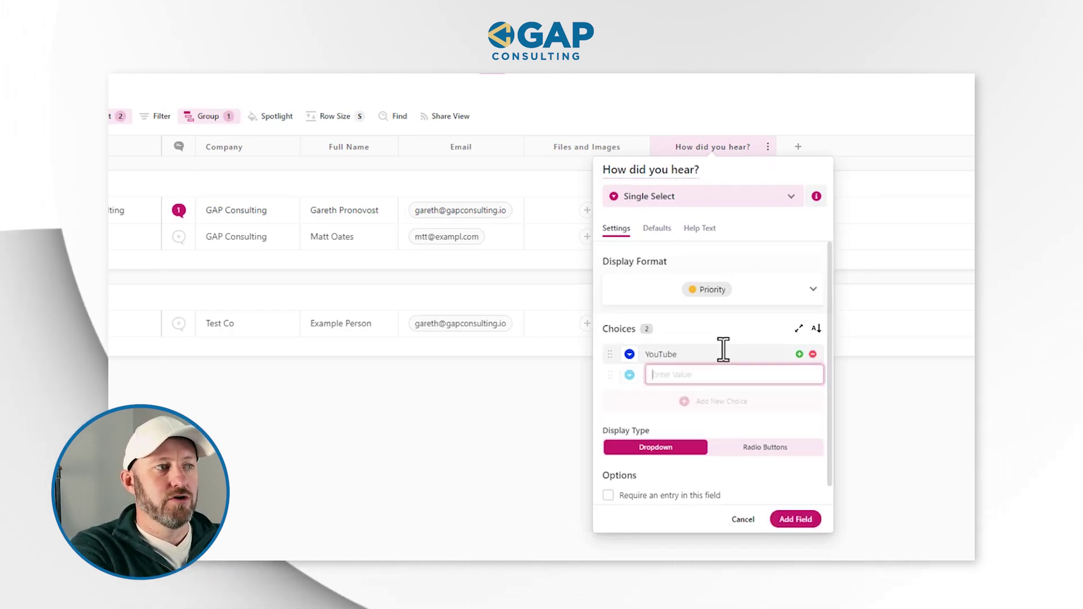
text(Conference)
key(Return)
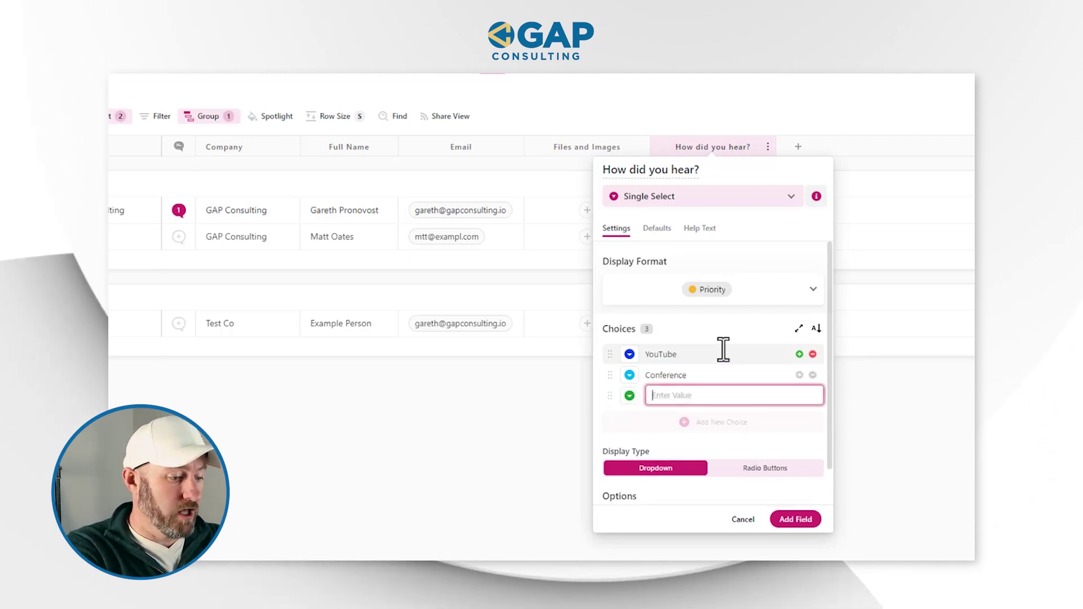
text(Intro)
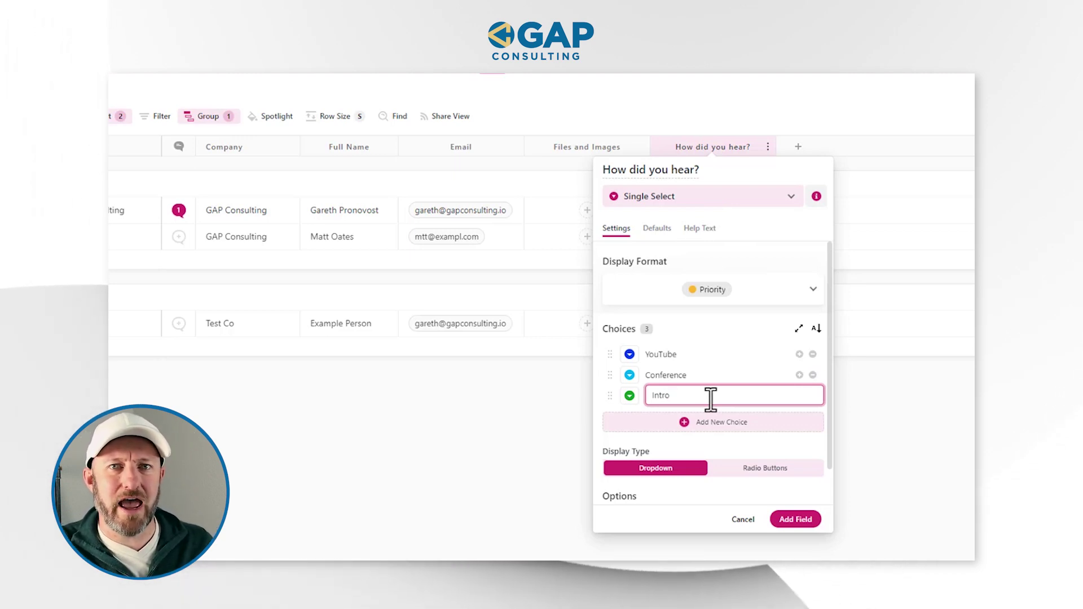
click(808, 522)
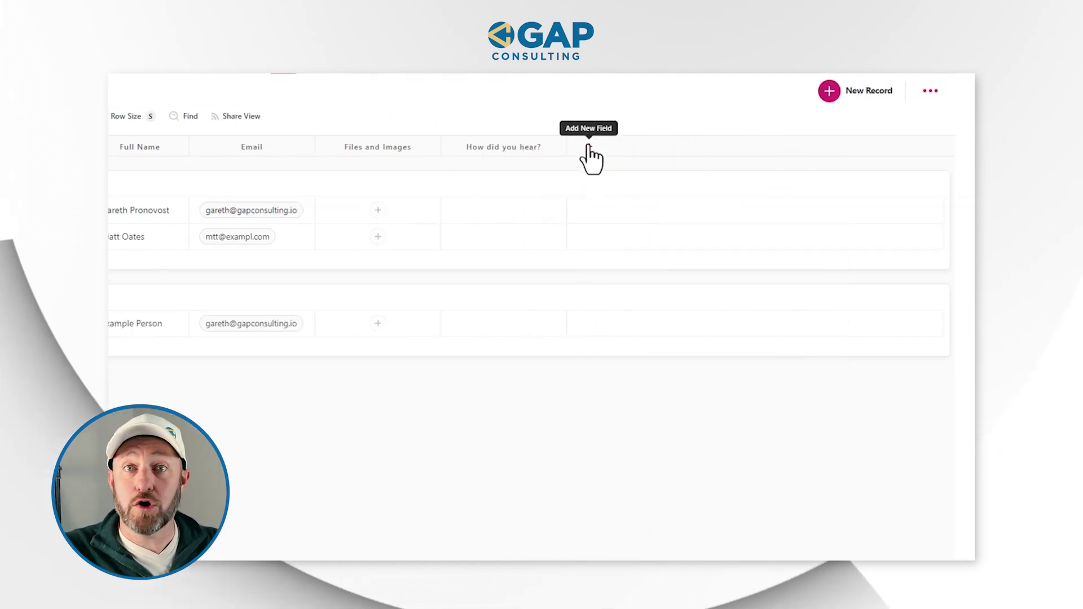
Step: Add a Text field named 'What was the video'
click(590, 159)
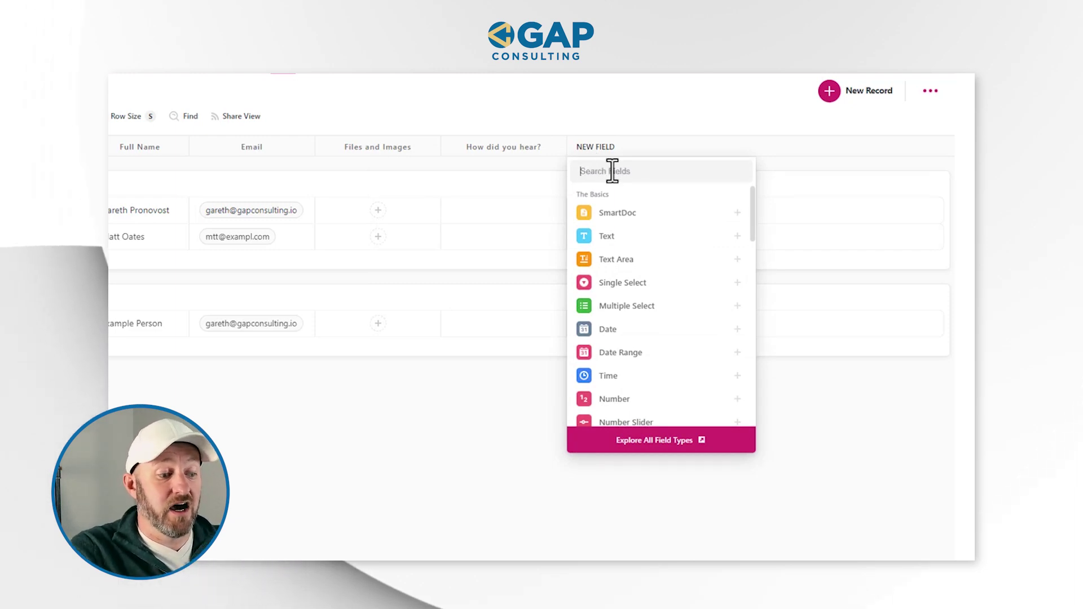
text(te)
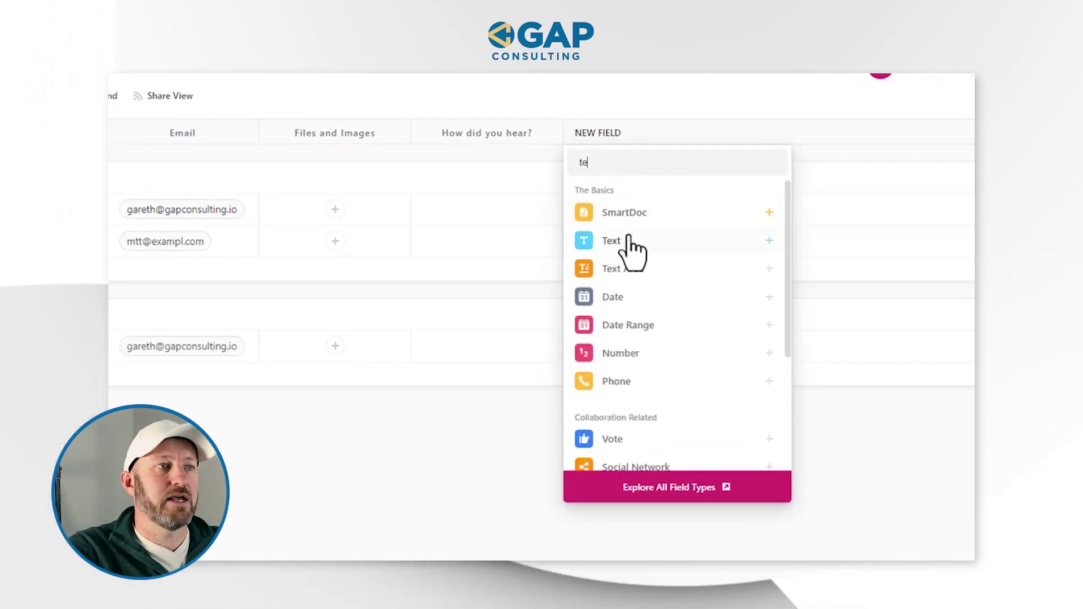
click(629, 239)
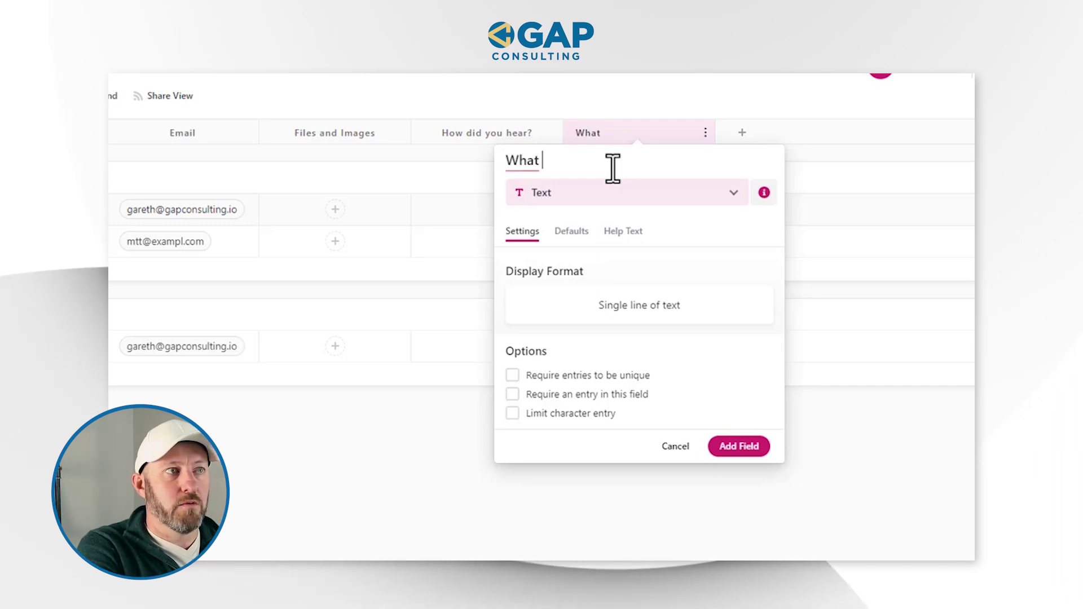
text(What was teh)
key(BackSpace)
key(BackSpace)
text(he video)
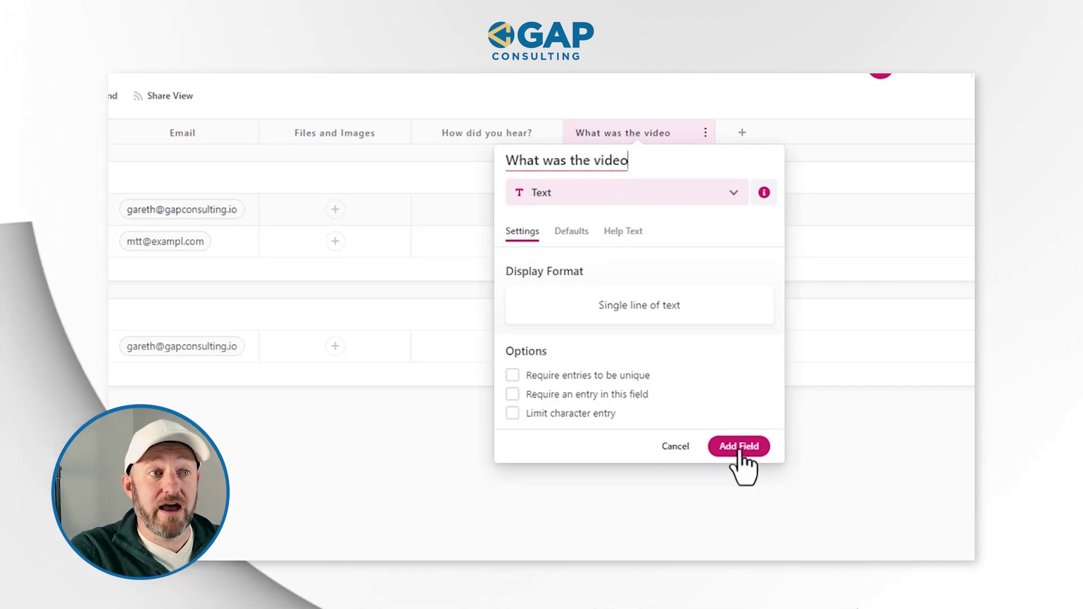
click(739, 449)
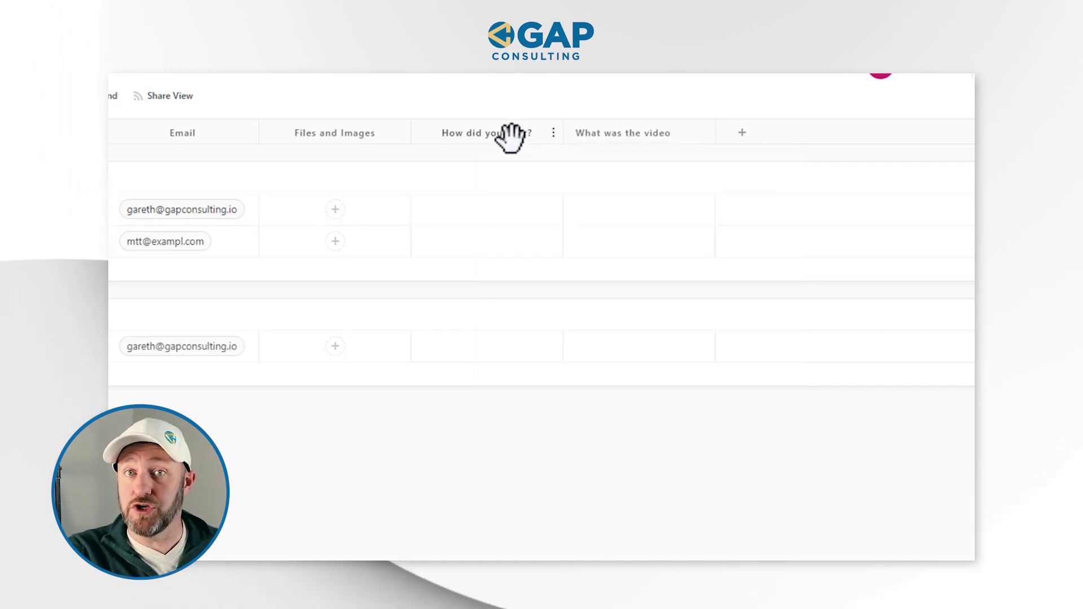
Step: Add a Text field named 'What Conference?'
click(742, 134)
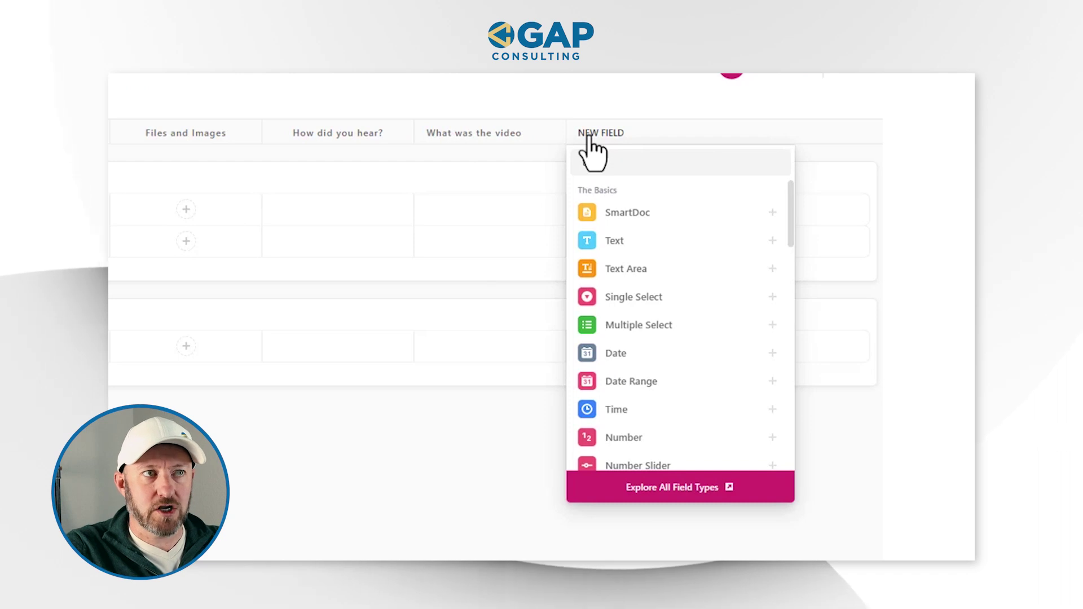
text(te)
click(613, 237)
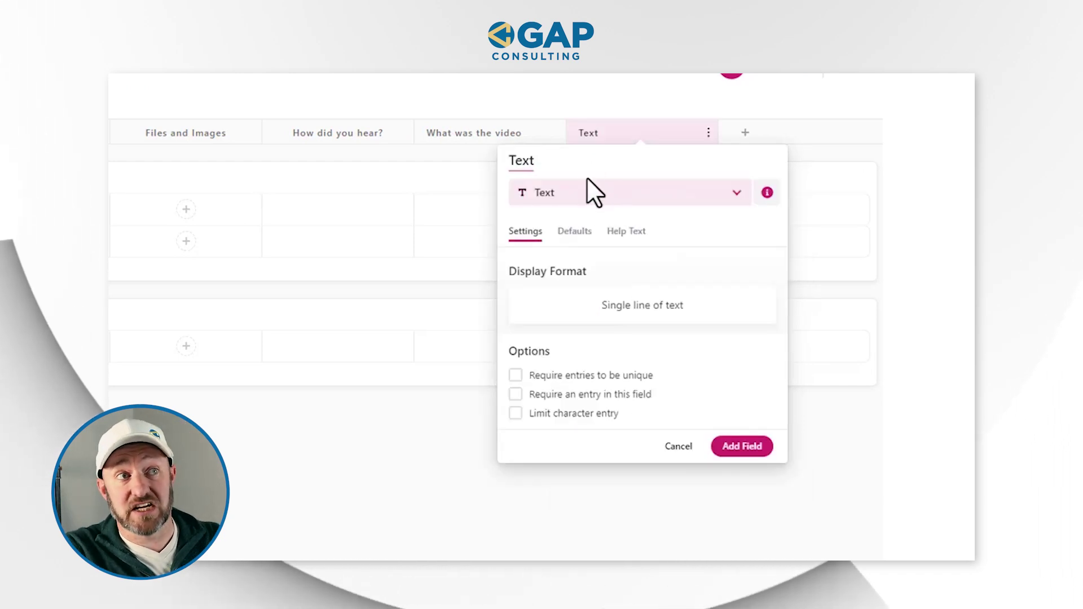
text(What Conf)
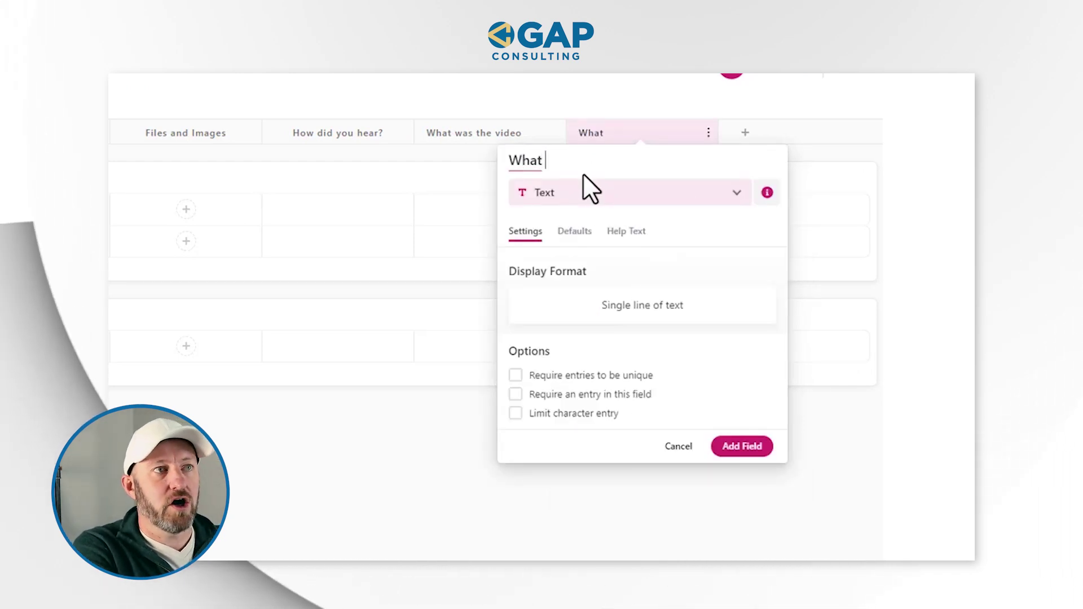
text(erence?)
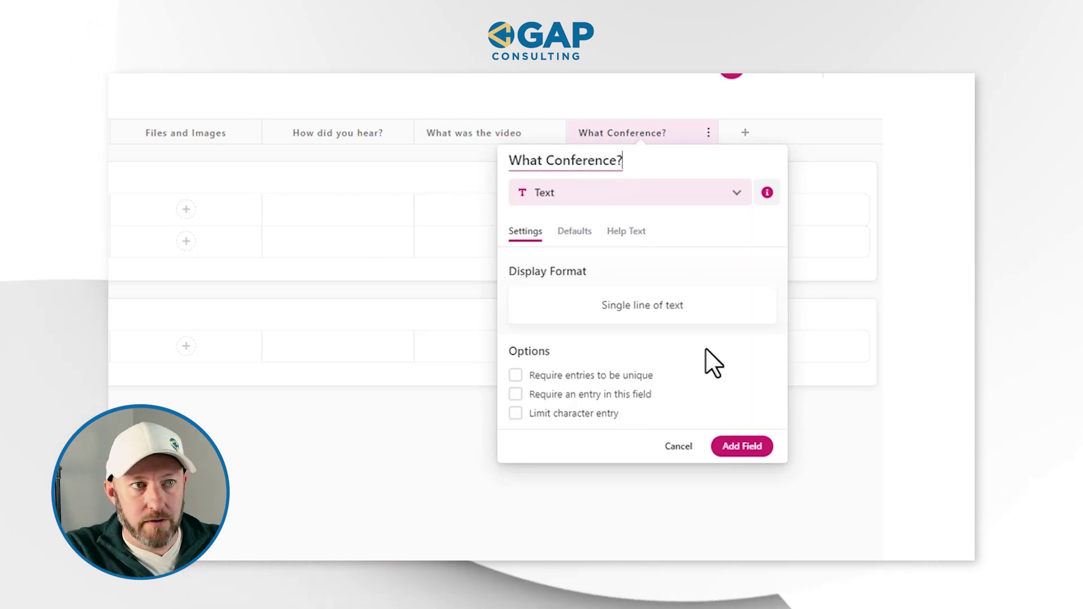
click(741, 448)
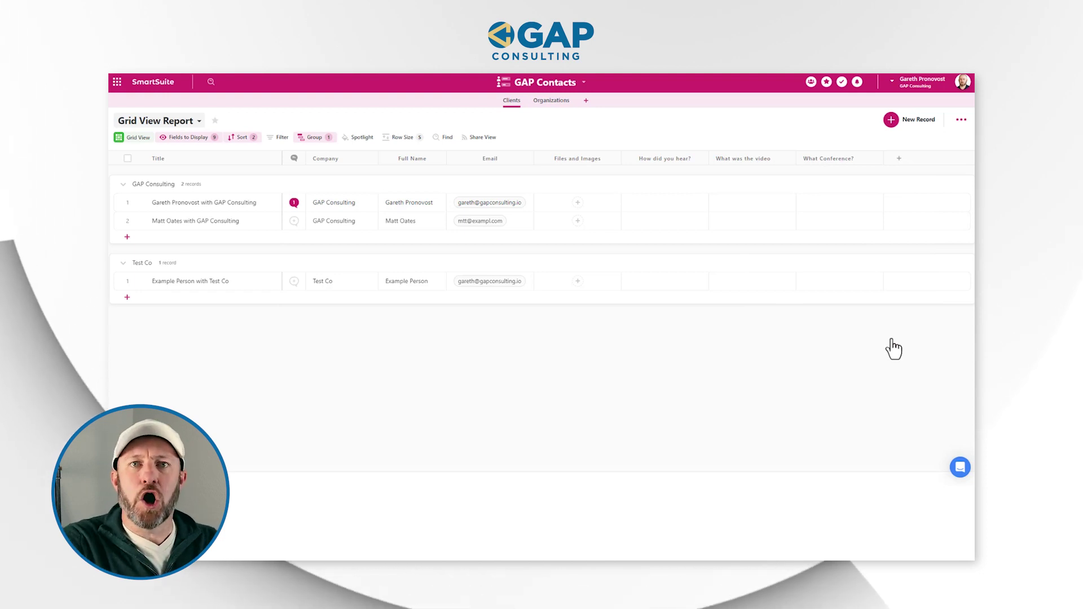
click(665, 200)
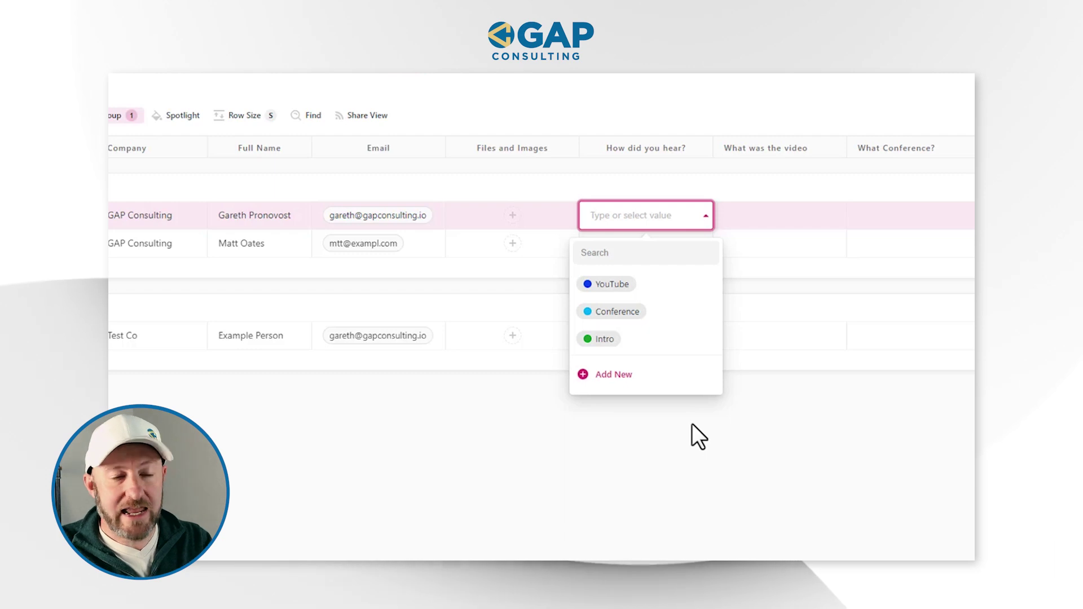
click(527, 386)
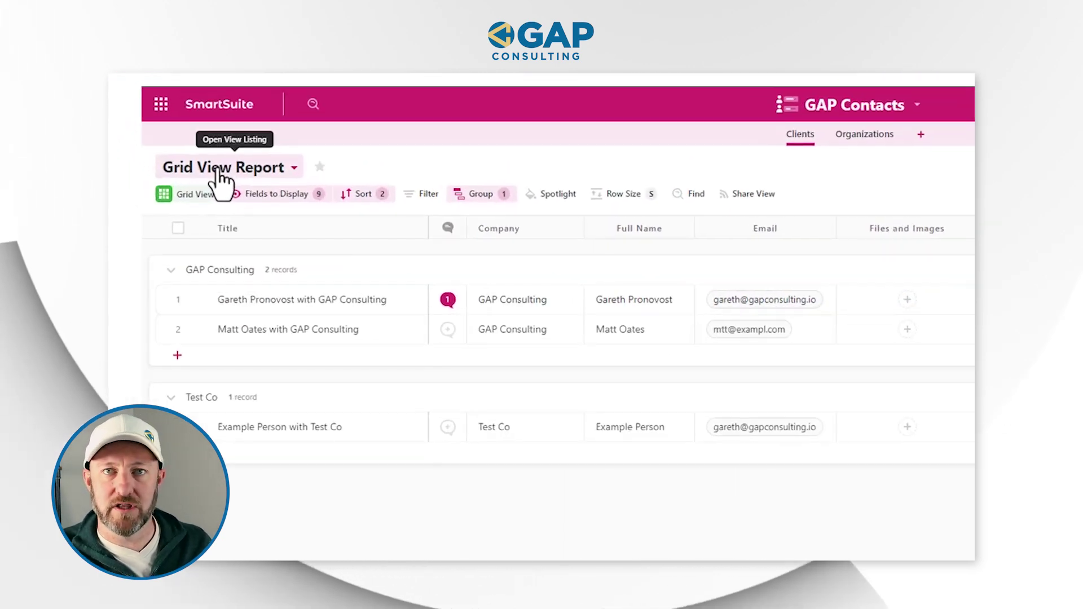
Step: Create a new Form view from the views list of GAP Contacts
click(167, 134)
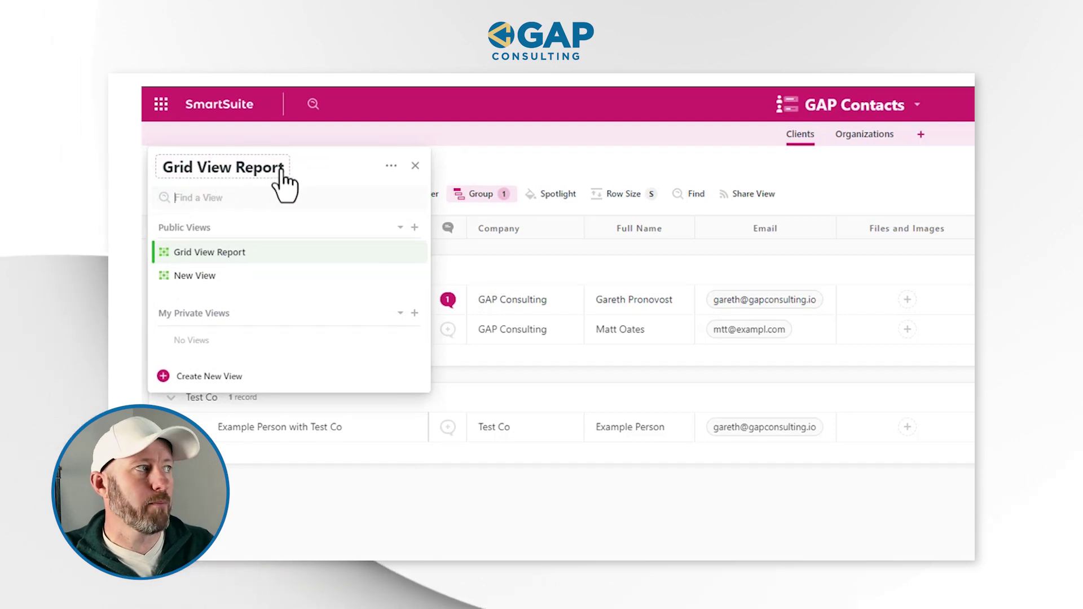
click(213, 273)
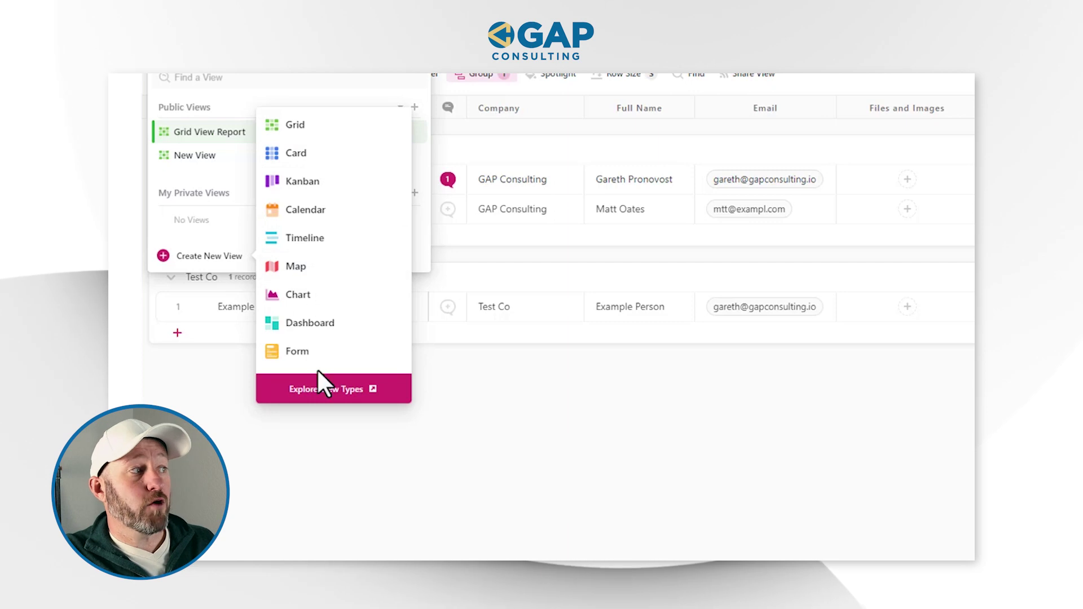
mouse_move(308, 354)
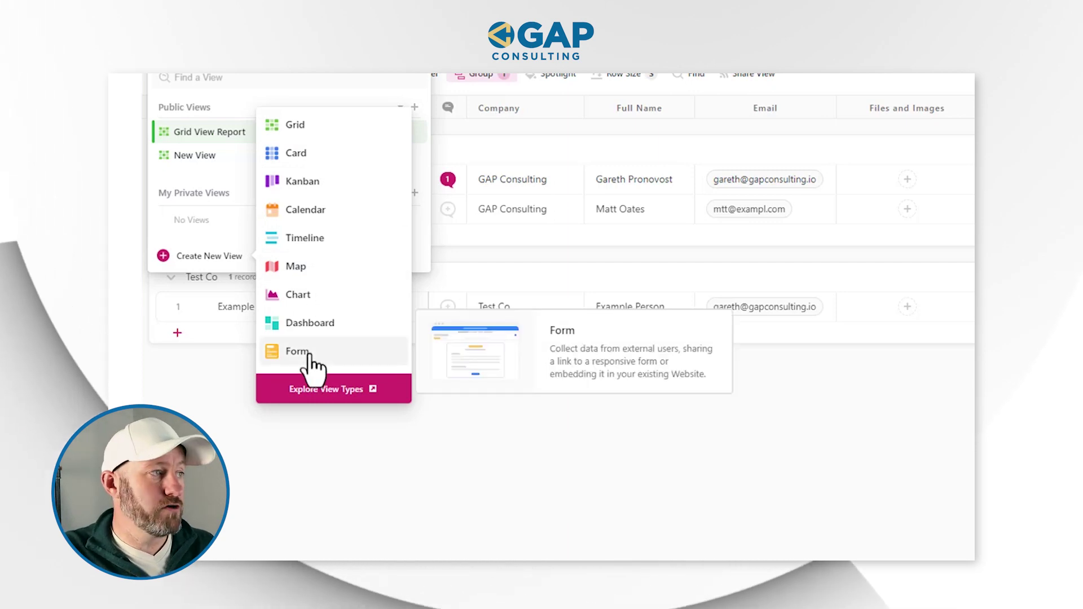
click(299, 352)
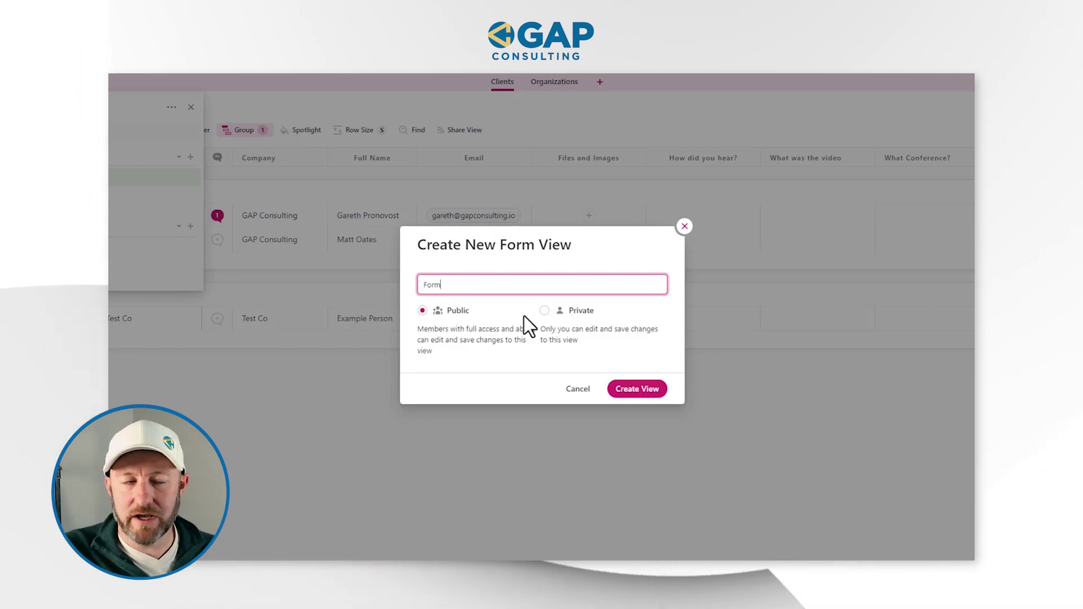
Step: Confirm the new view with the name 'Form' and Public access
click(648, 391)
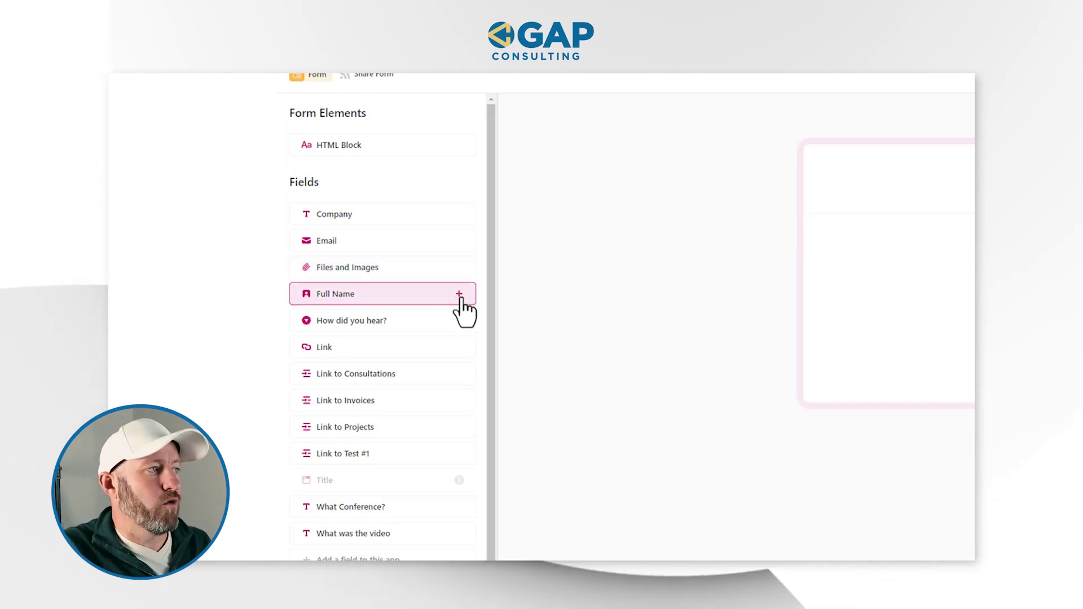
Step: Place Full Name, Email, Company and How did you hear? on the form from the Fields sidebar
click(461, 294)
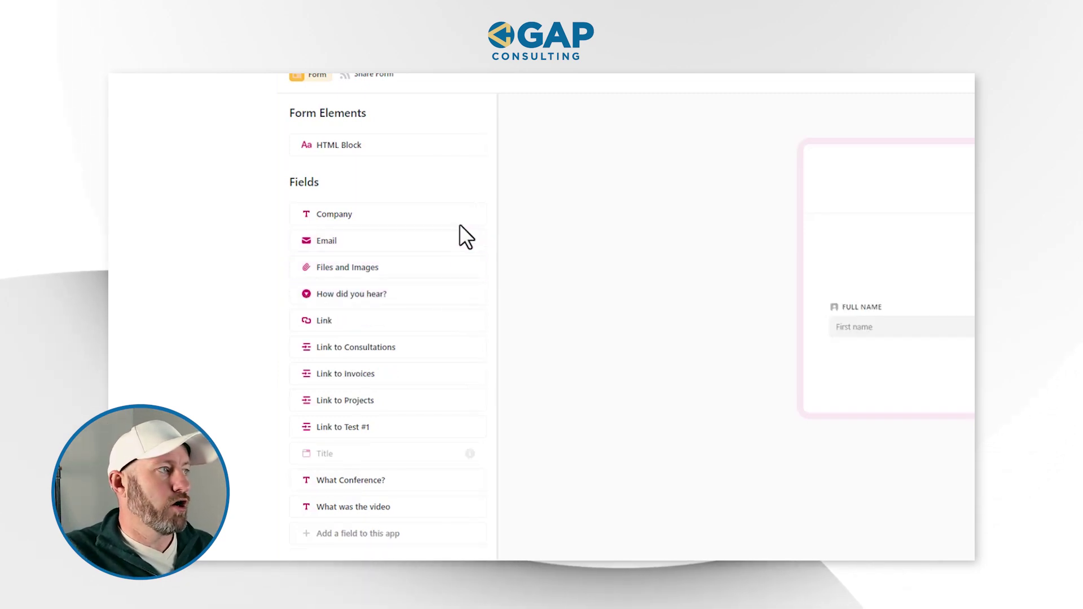
click(470, 241)
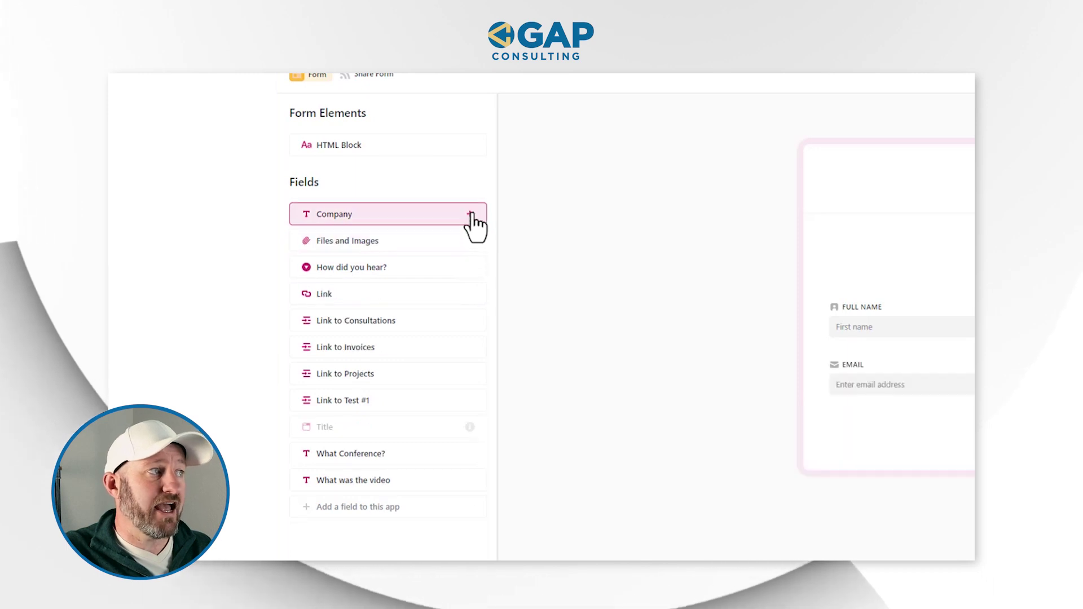
click(471, 214)
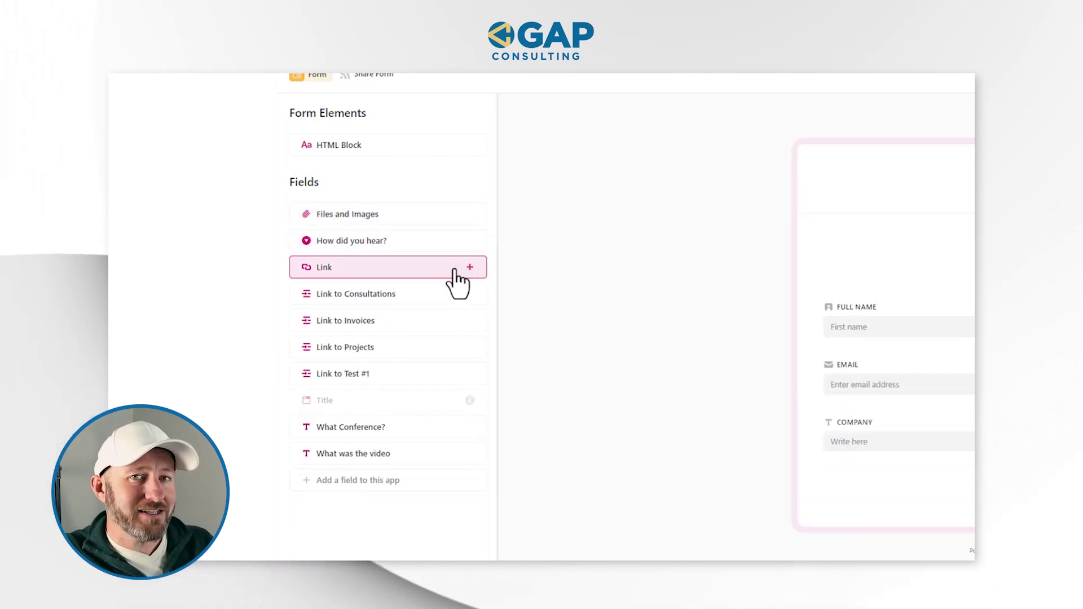
click(445, 241)
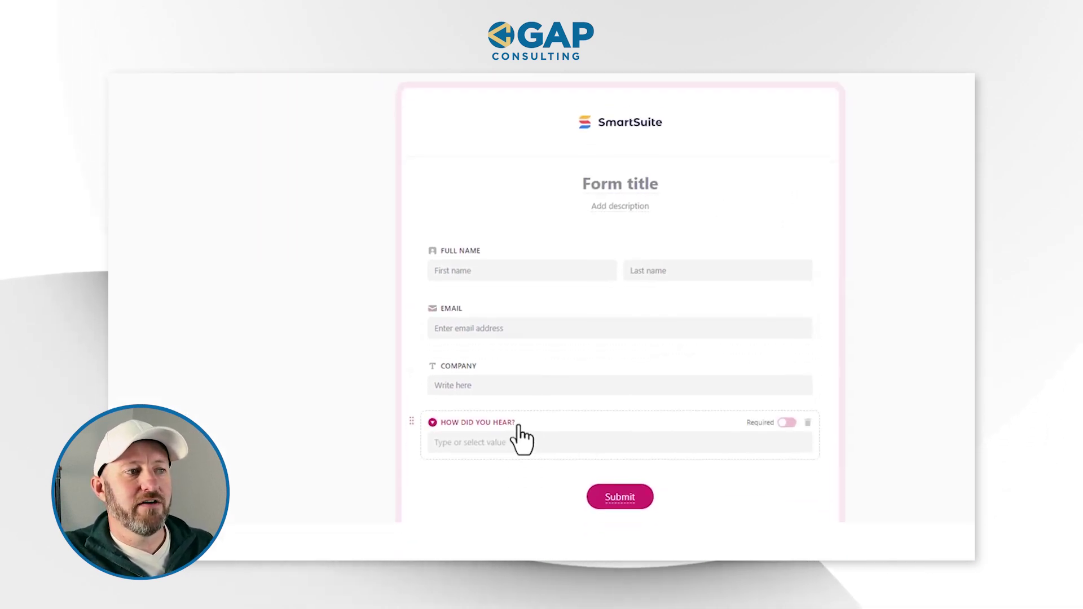
Step: Change the question label to 'How did you hear about us?' and mark it Required
click(847, 477)
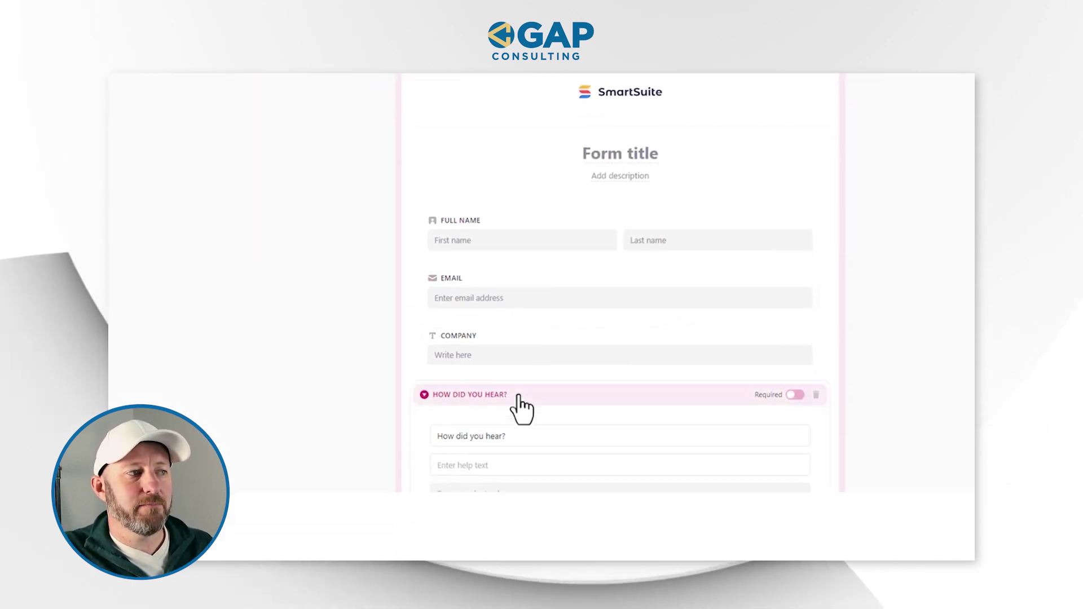
scroll(569, 381, down, 3)
click(527, 312)
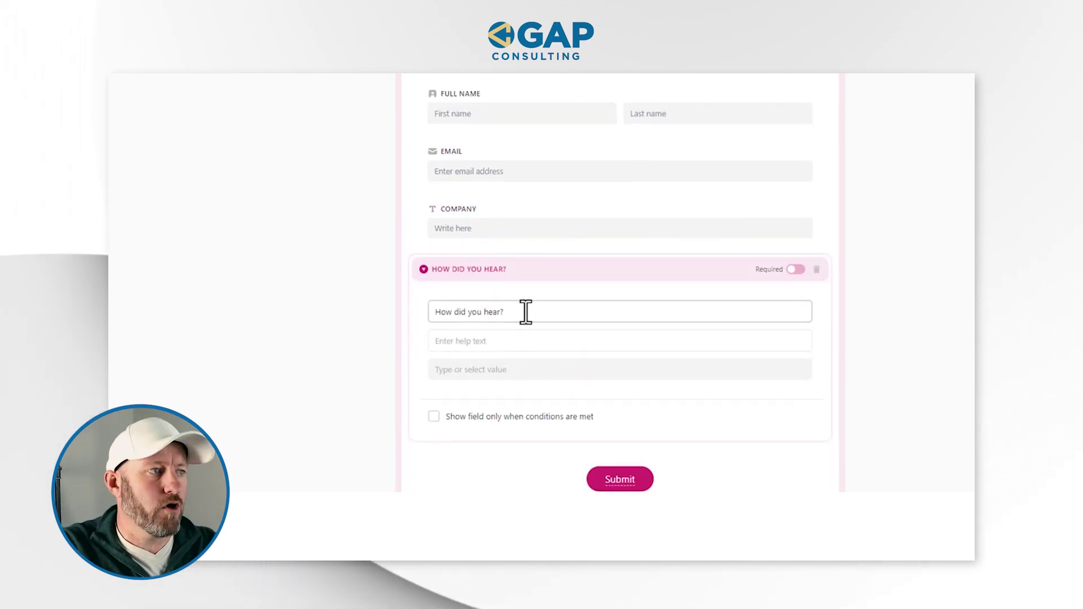
click(526, 312)
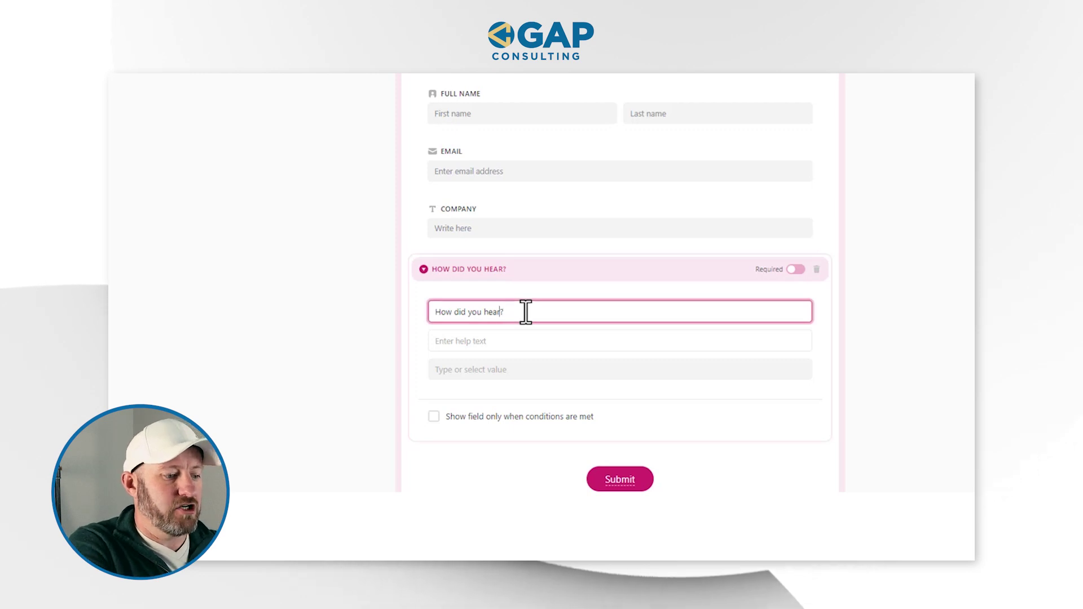
key(Left)
text(a)
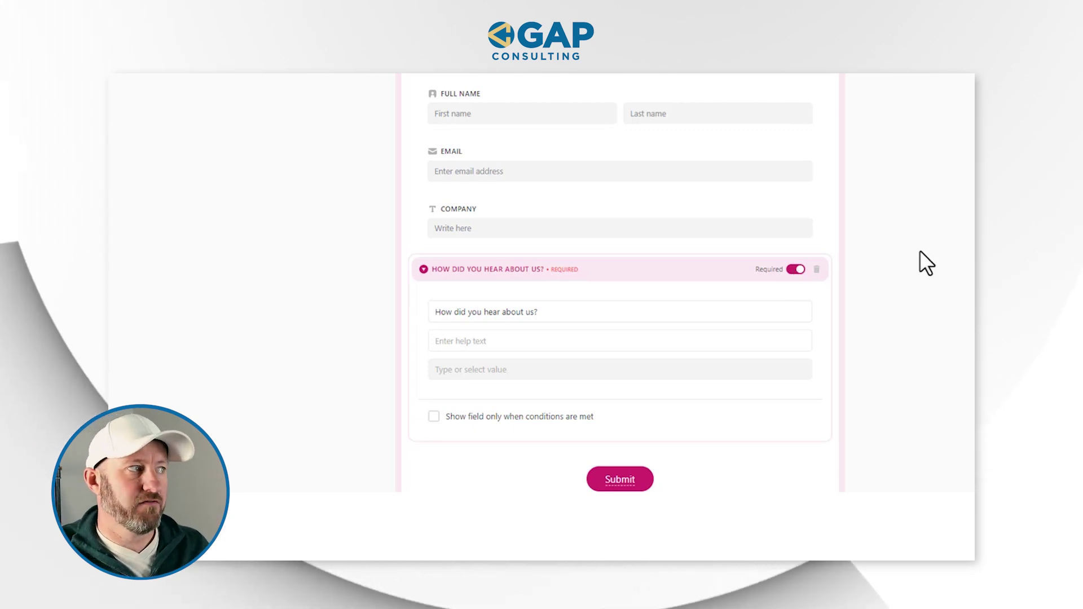
scroll(919, 251, down, 2)
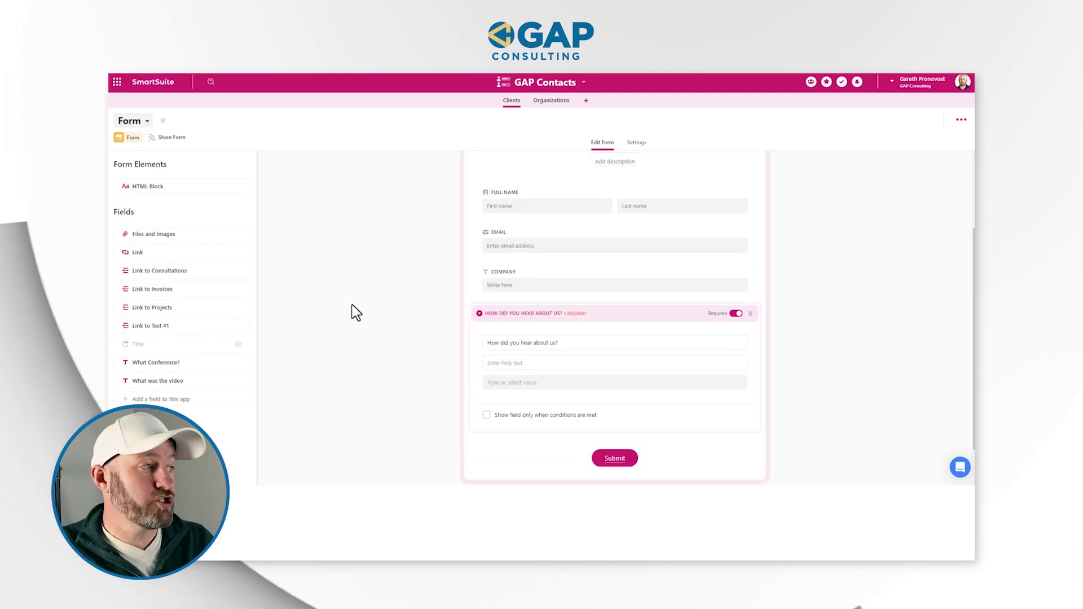
Step: Put the 'What was the video' question below 'How did you hear about us?' and select it
mouse_move(223, 384)
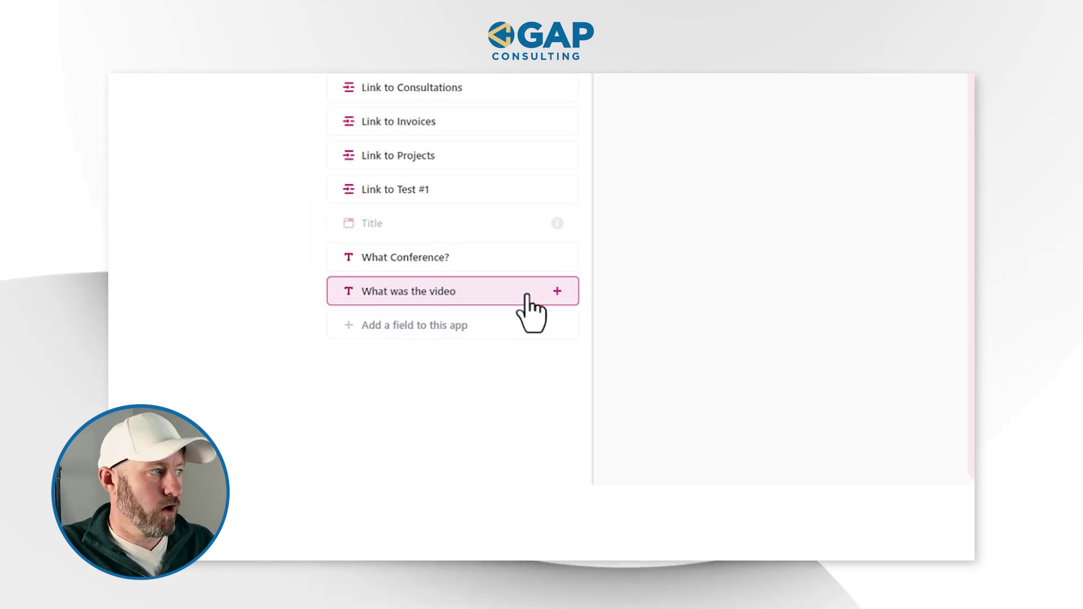
click(526, 295)
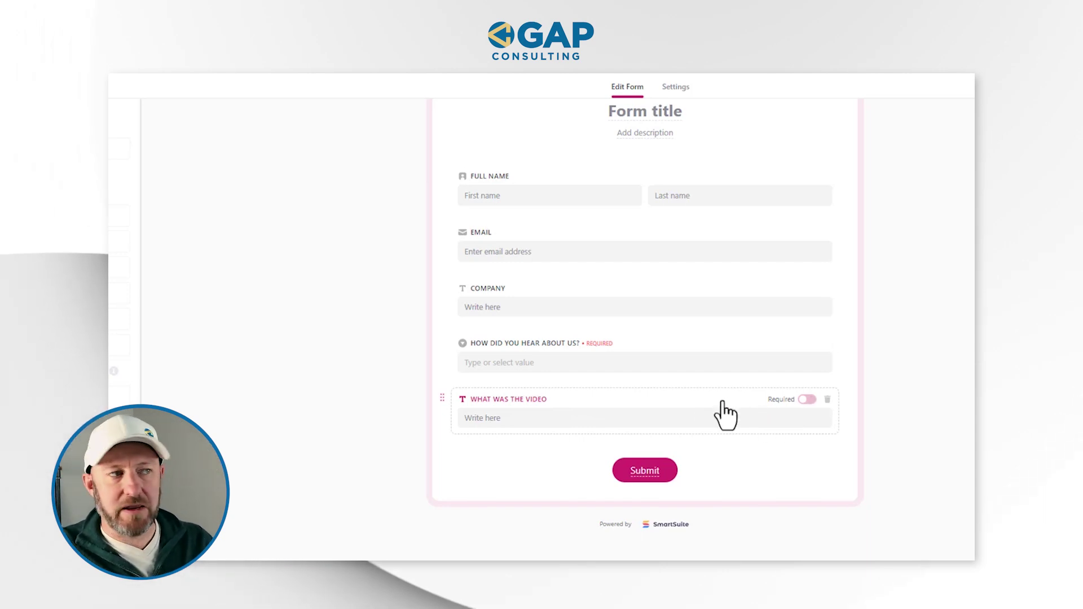
click(524, 419)
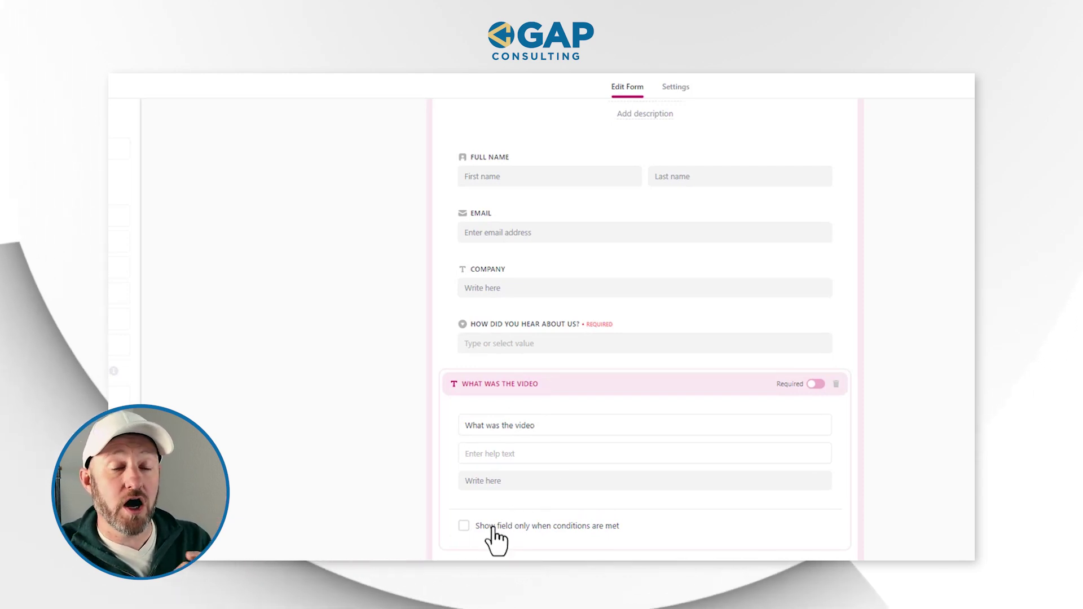
Step: Make 'What was the video' conditional, shown only when How did you hear? is YouTube
scroll(489, 546, down, 2)
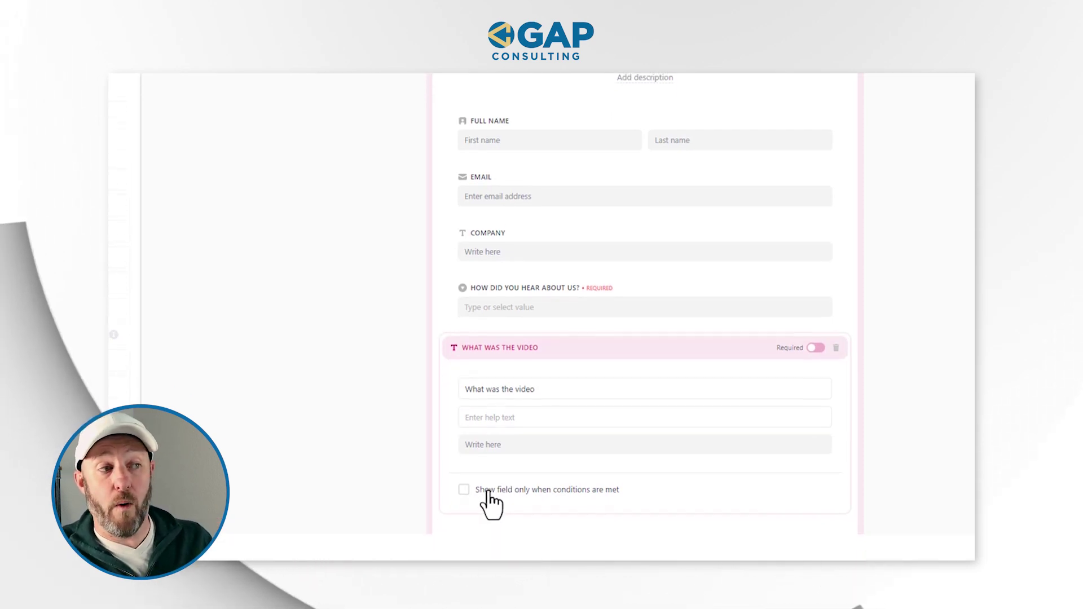
click(464, 453)
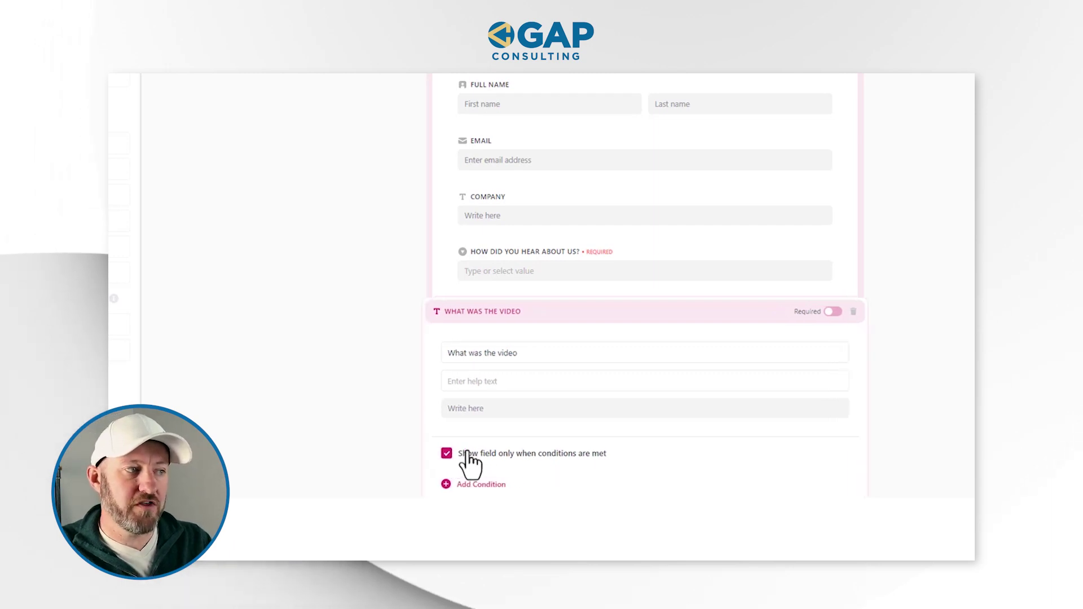
scroll(466, 464, down, 4)
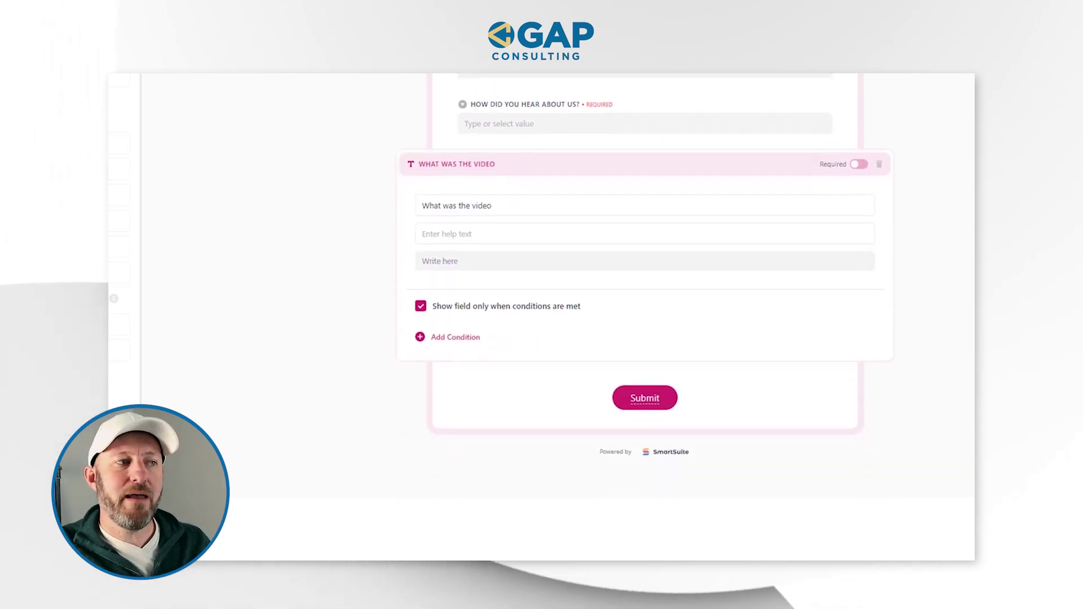
click(460, 338)
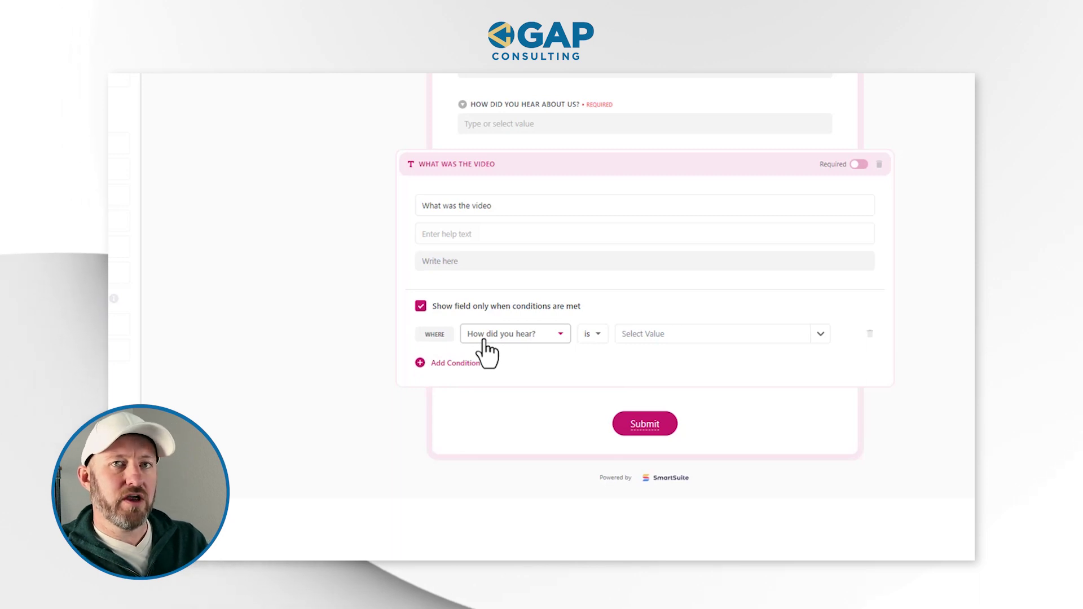
click(485, 340)
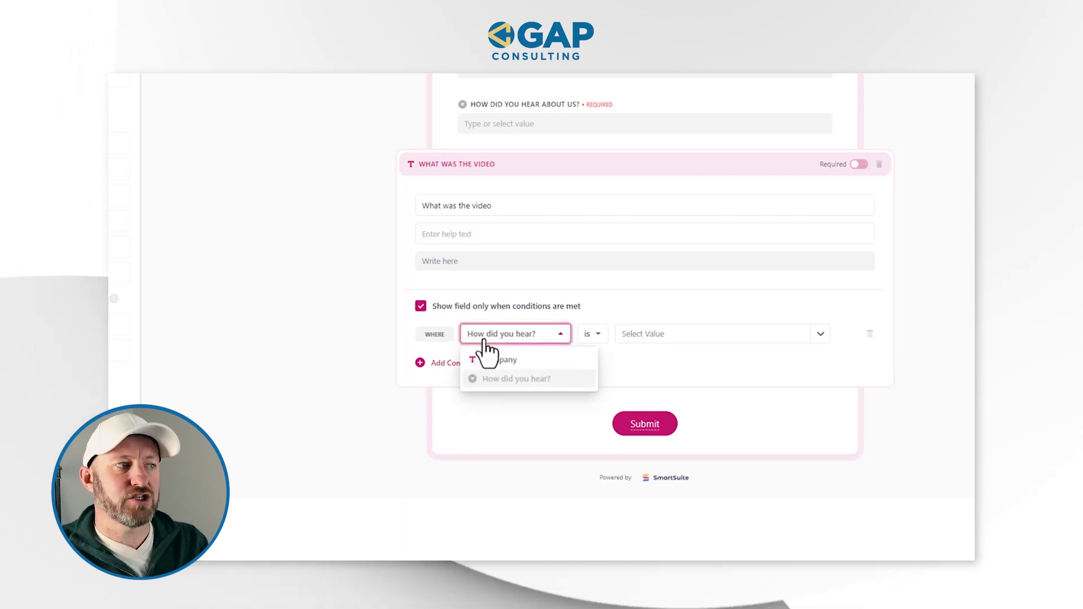
click(509, 380)
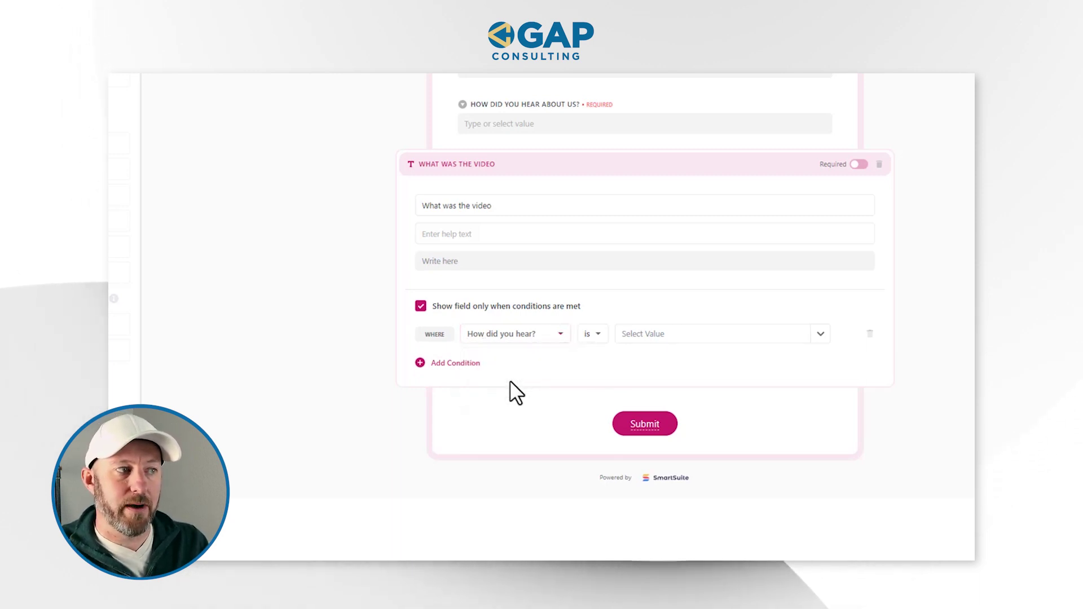
click(665, 339)
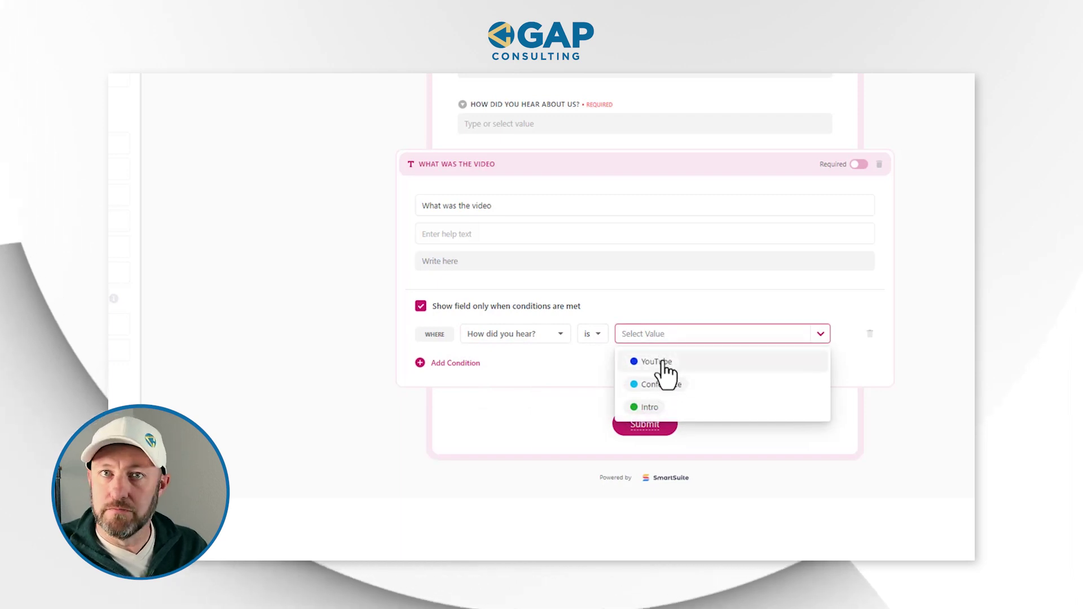
click(667, 364)
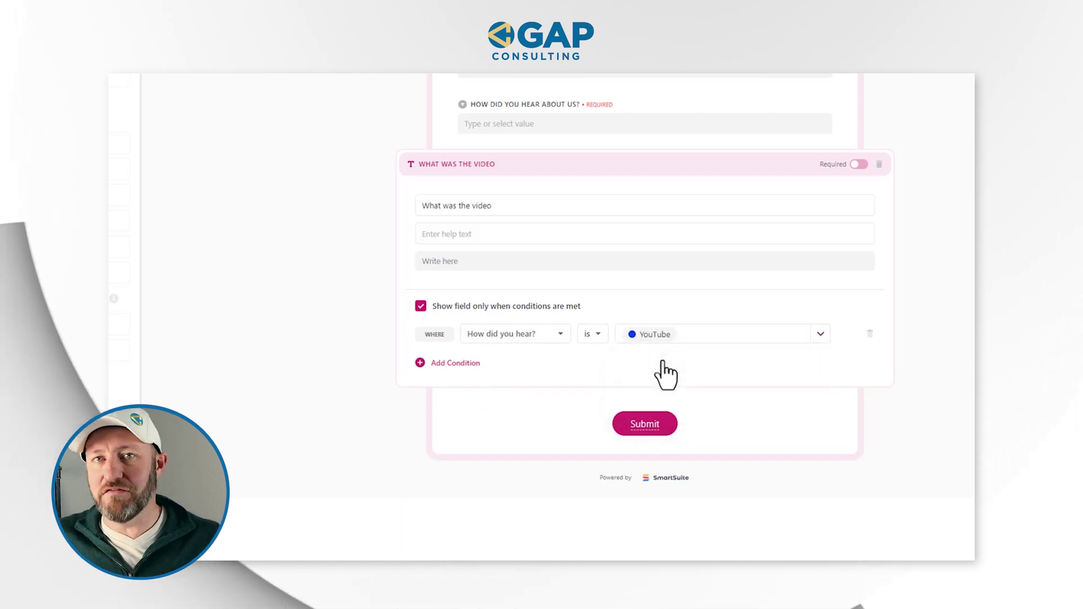